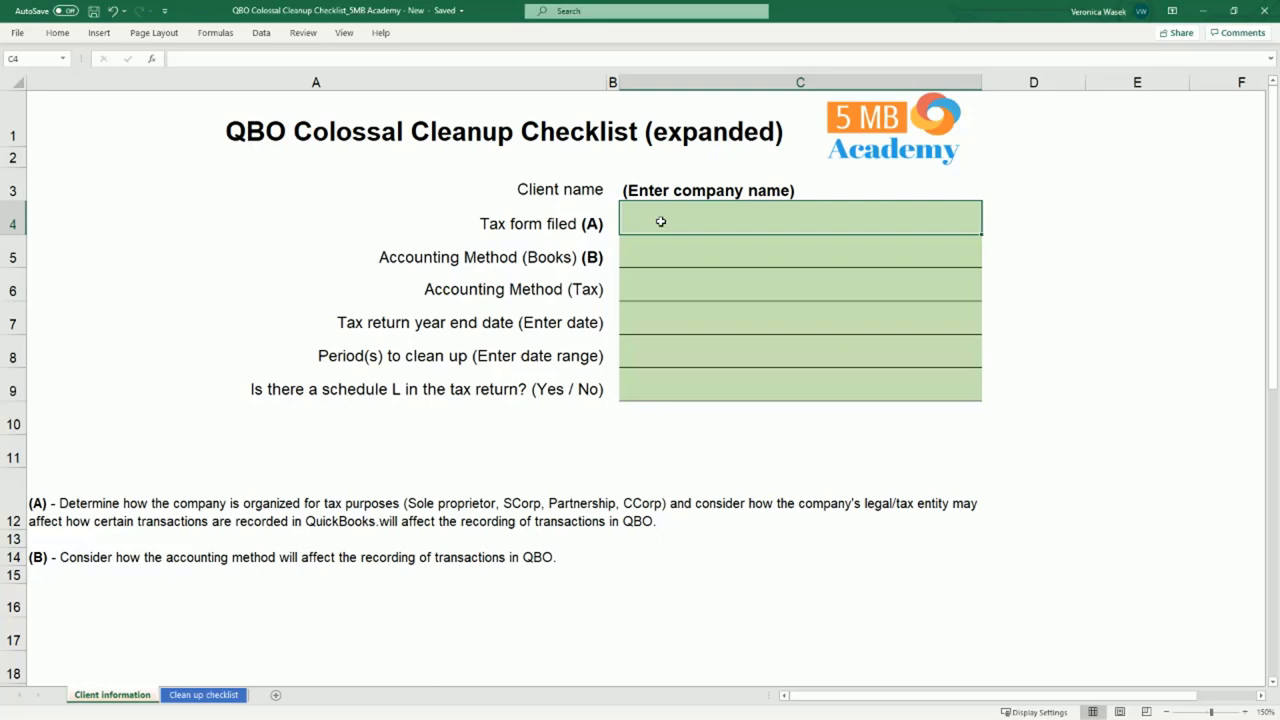
- Review the Client information fields for accounting methods, tax return year end date, periods to clean up and Schedule L
left_click(666, 260)
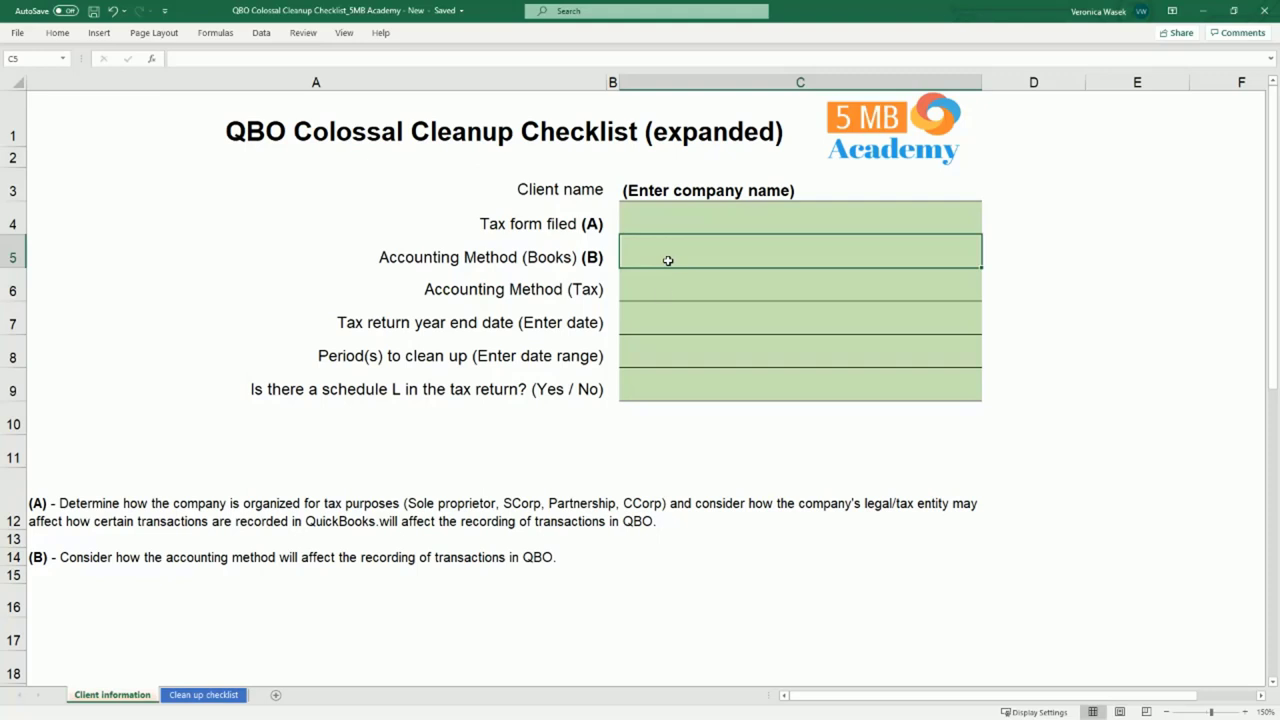
left_click(663, 290)
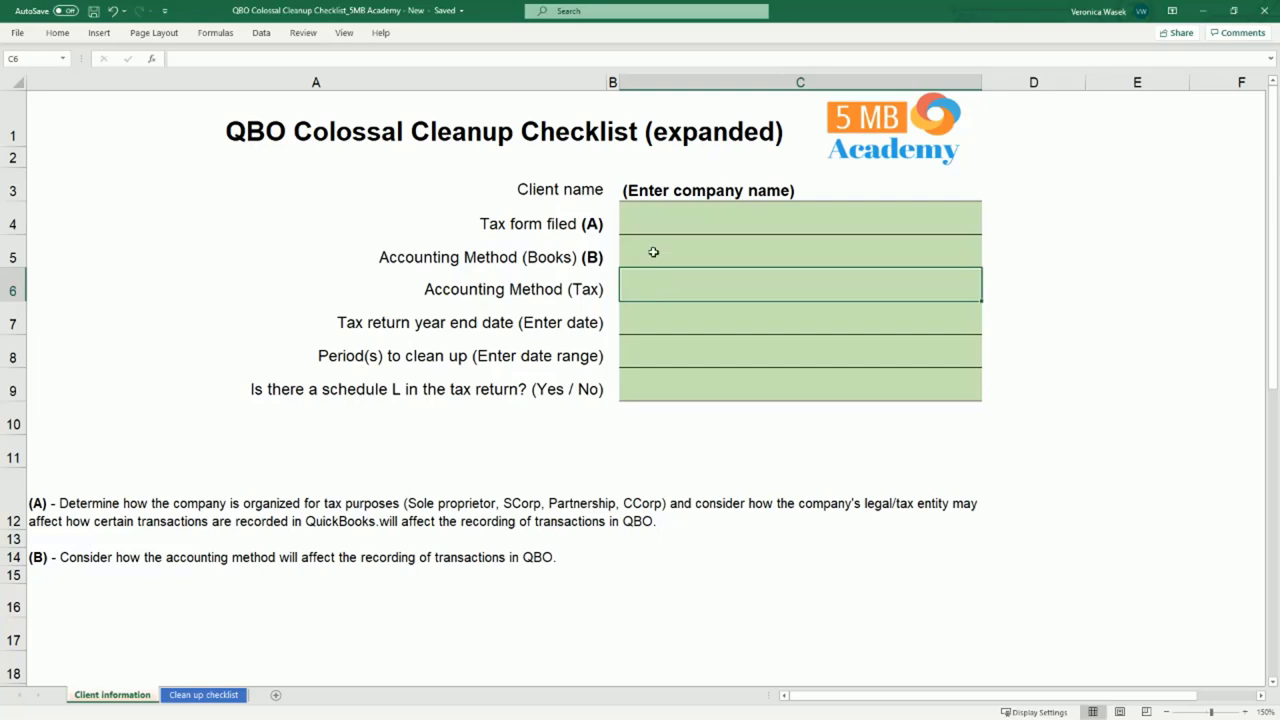
left_click(653, 252)
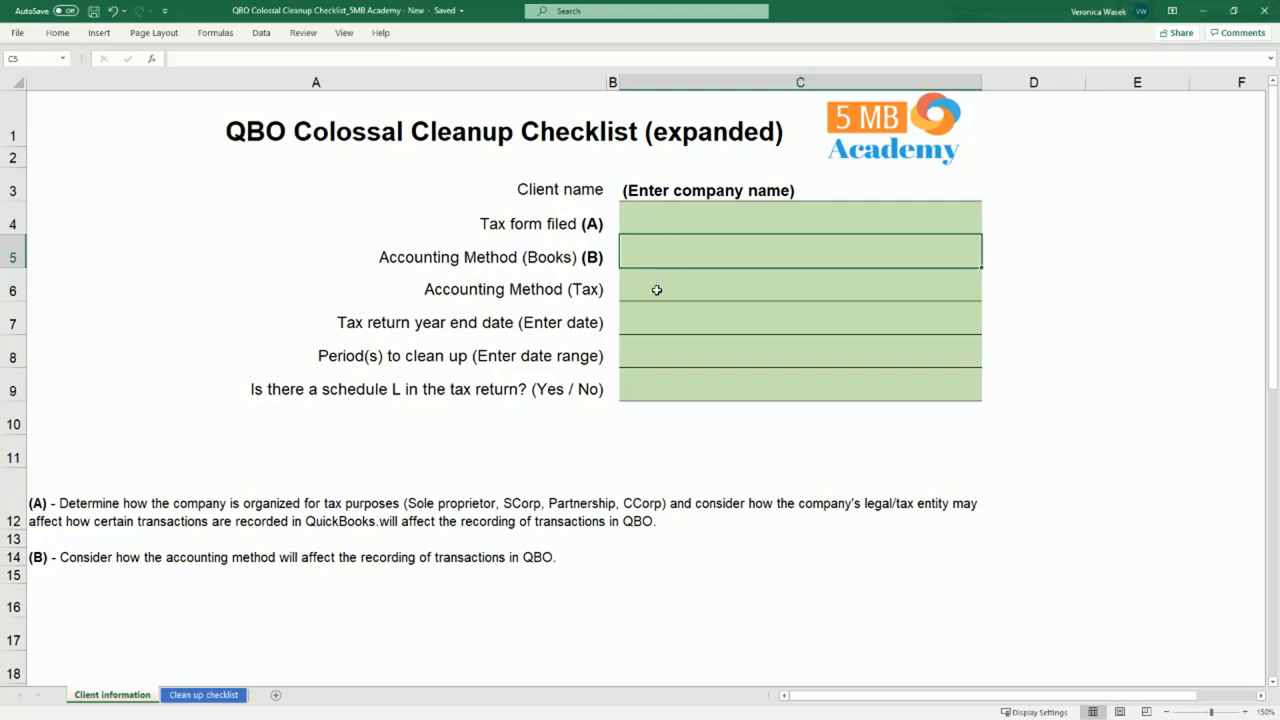
left_click(748, 312)
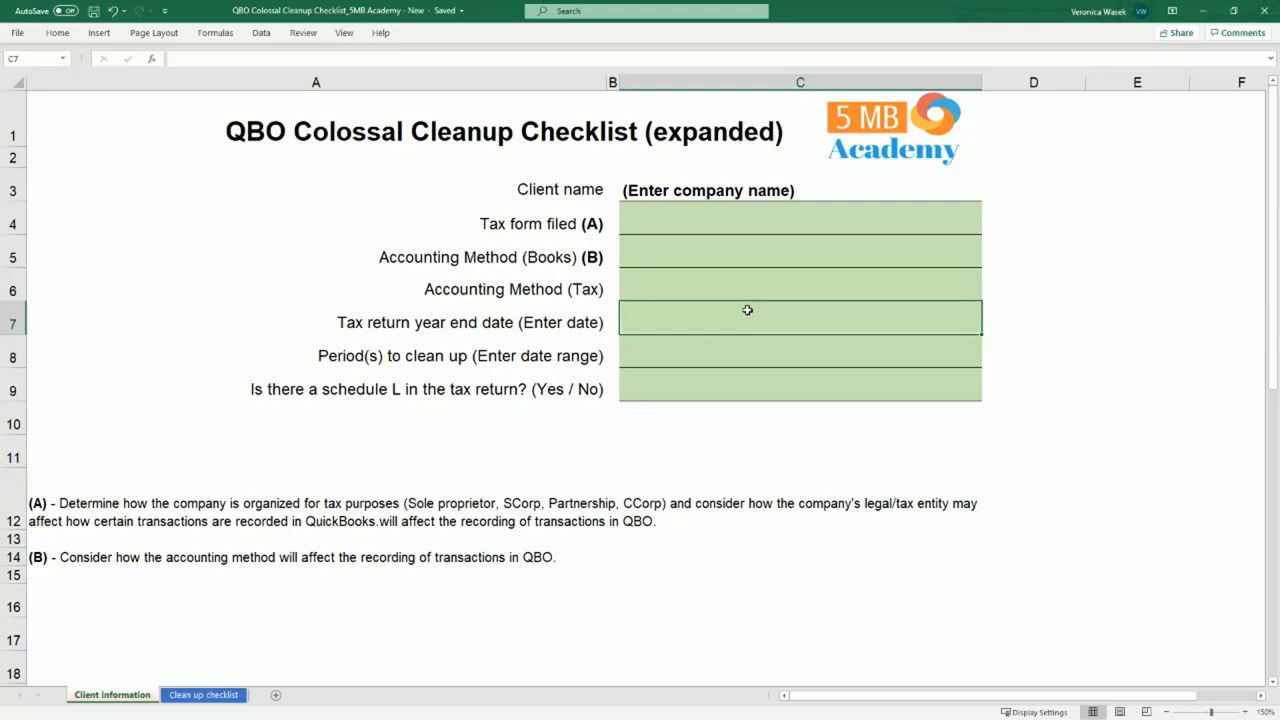
left_click(730, 357)
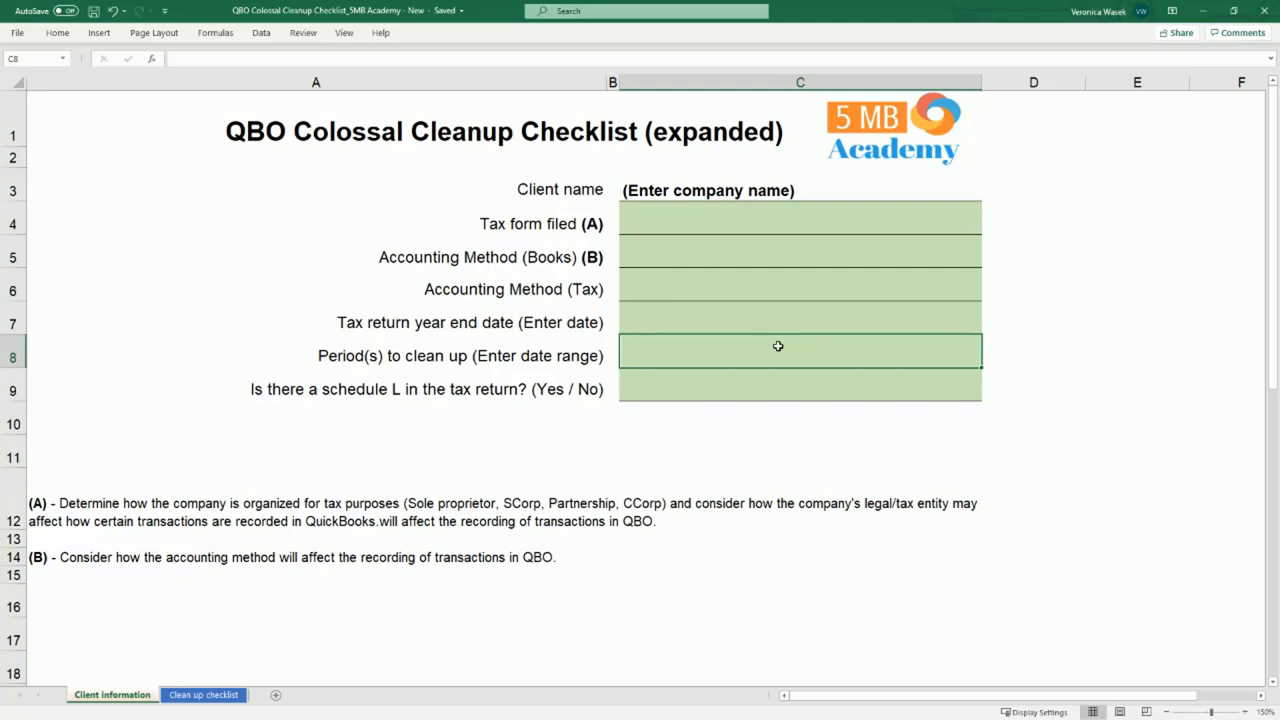
left_click(737, 386)
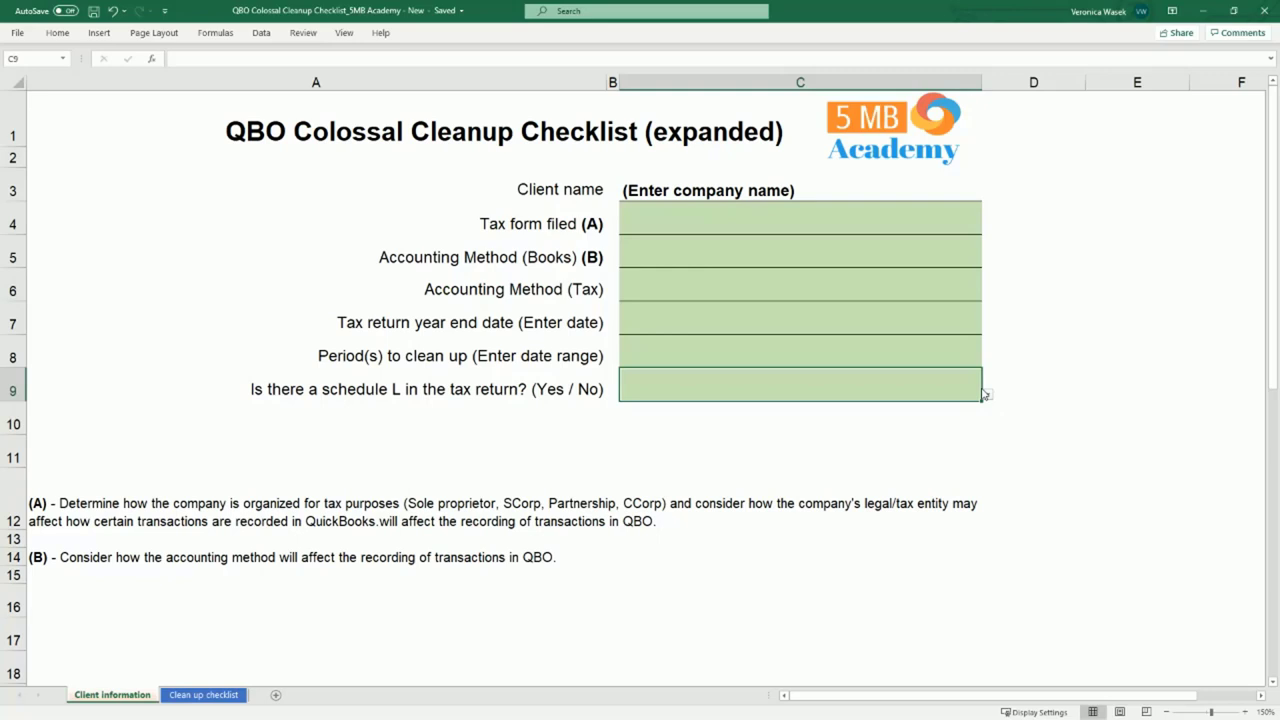
- View the Clean up checklist sheet's company name, CLIENT INFORMATION section and Completed column heading
left_click(205, 696)
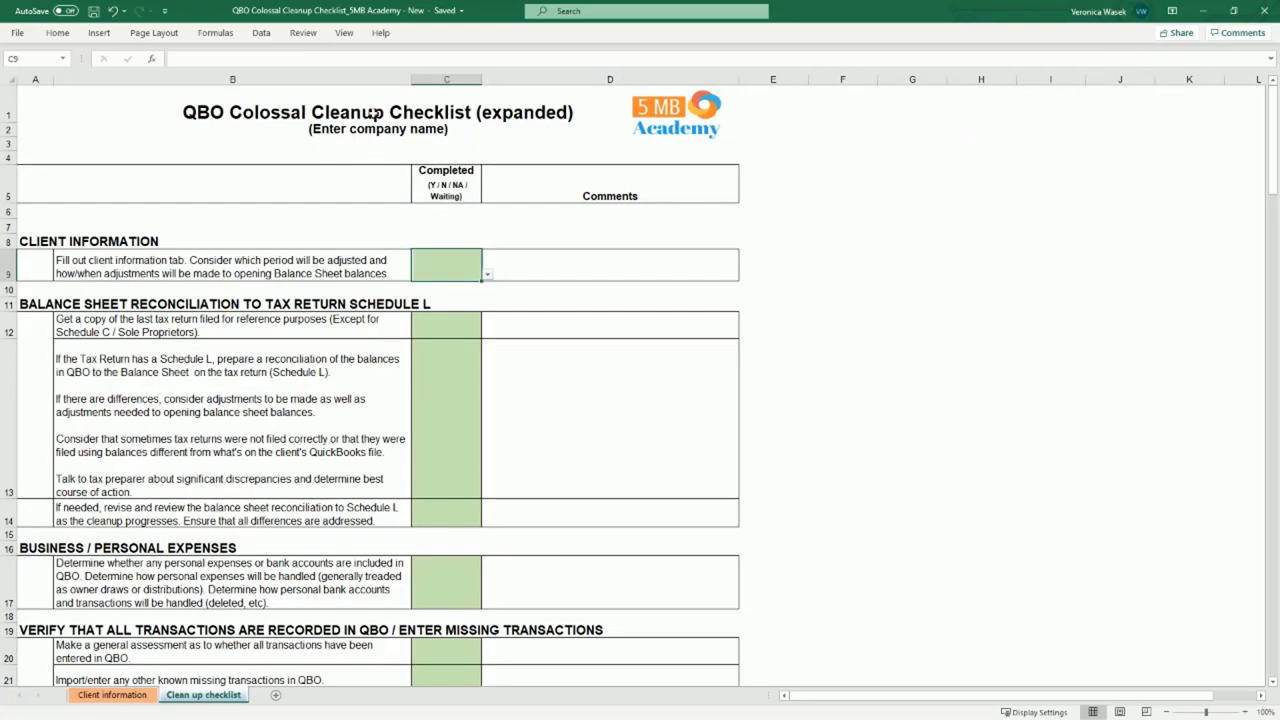
left_click(355, 130)
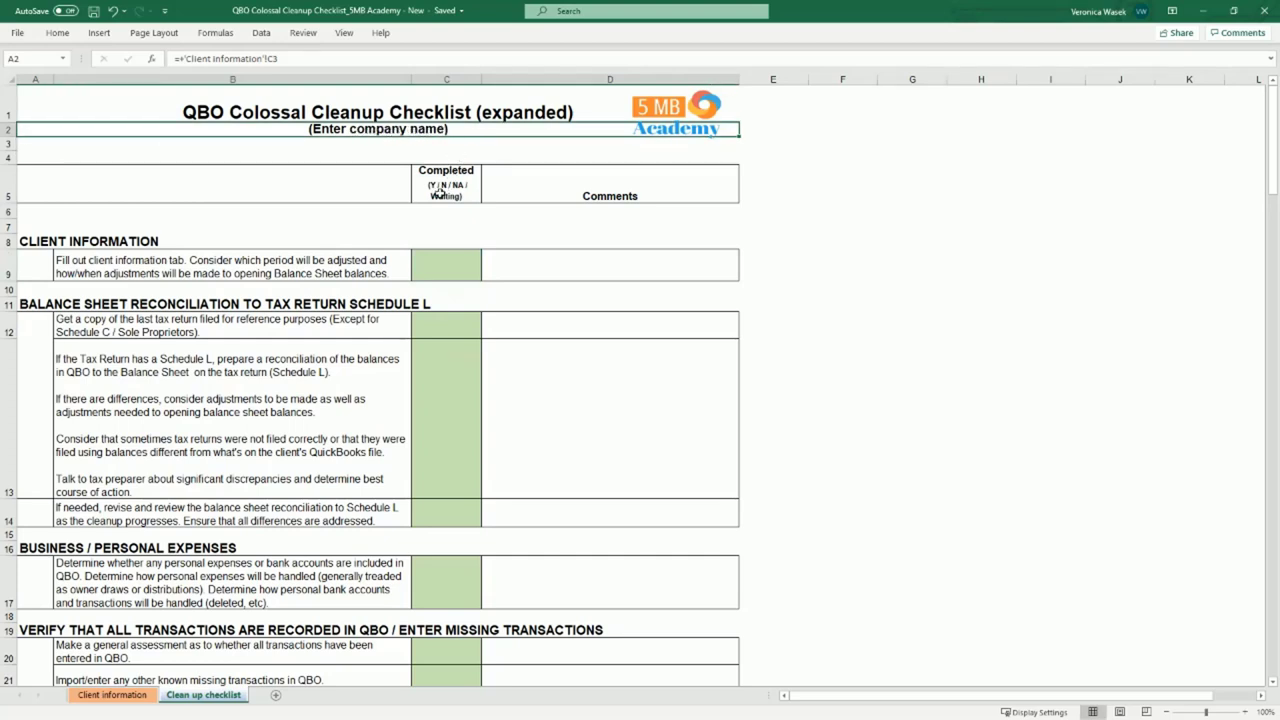
left_click(160, 238)
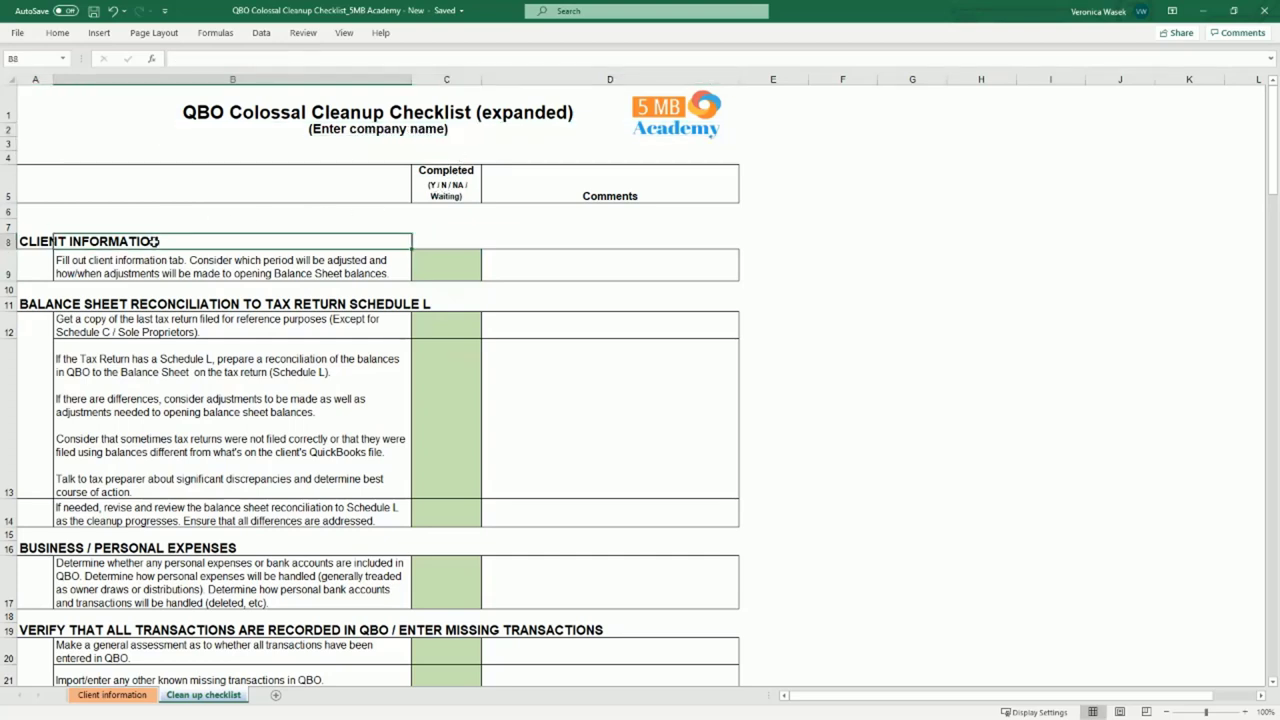
left_click(211, 264)
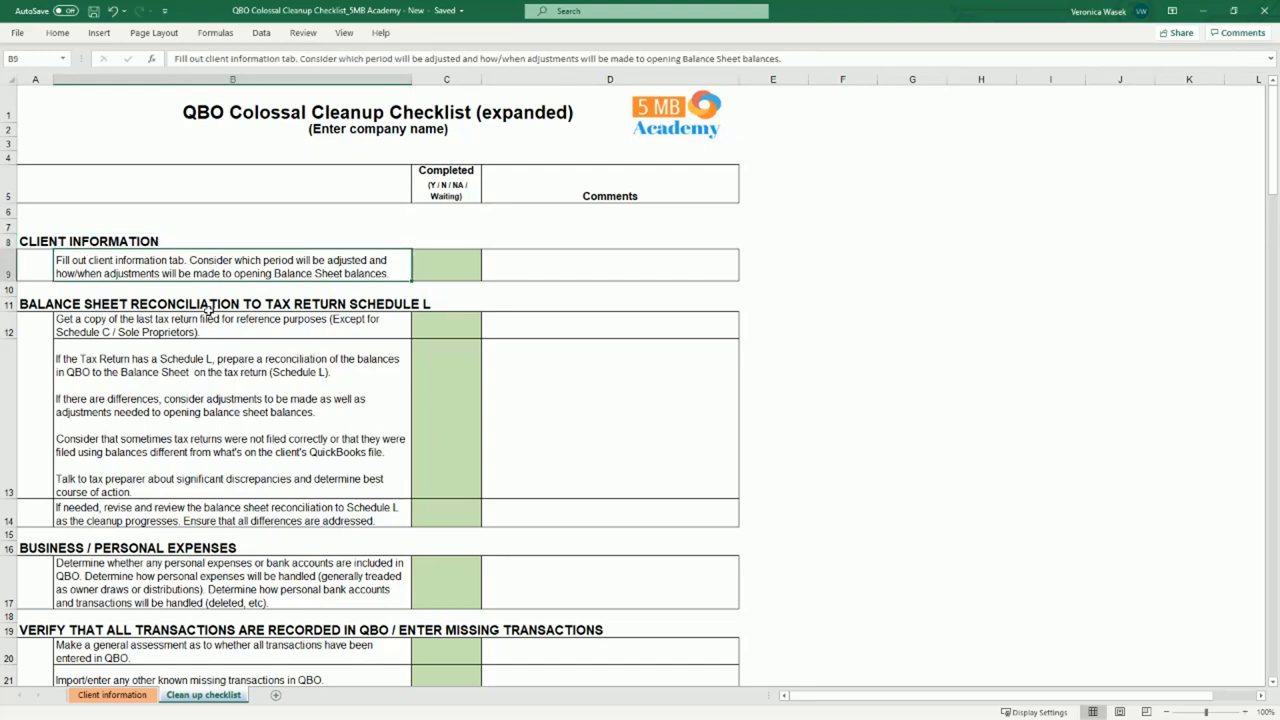
left_click(441, 182)
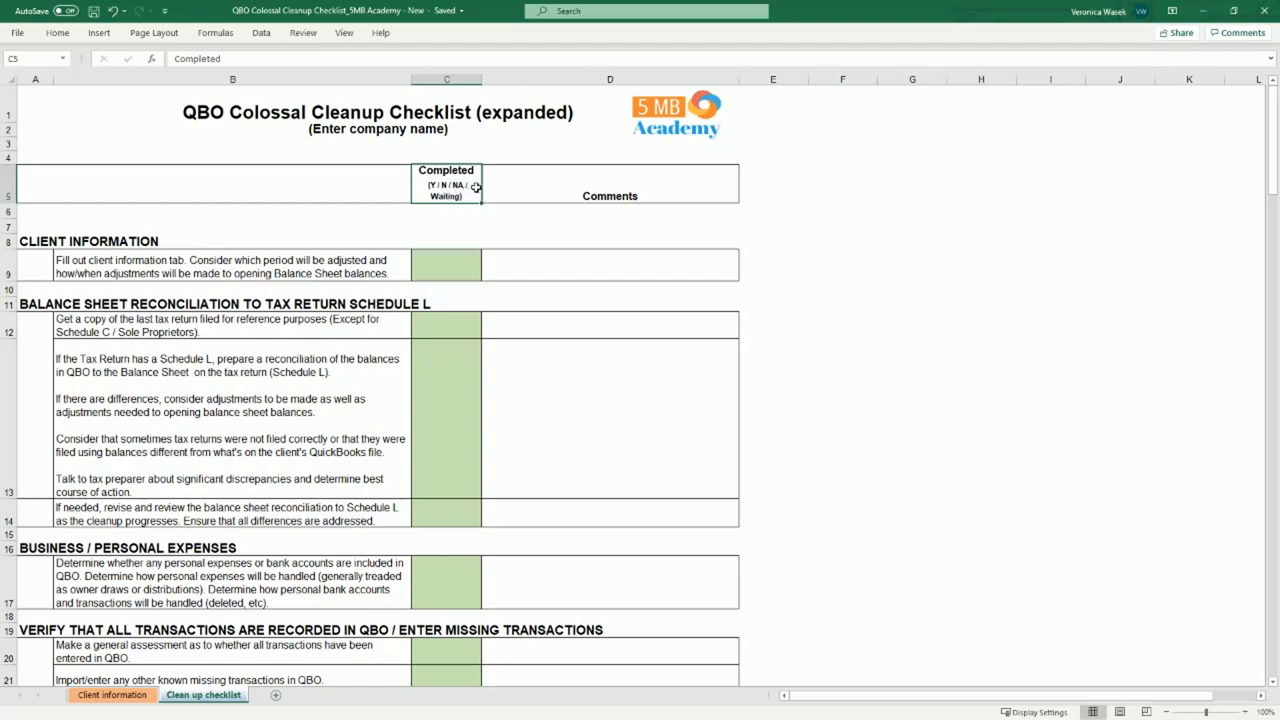
- Try the Completed statuses No and N/A for the client information task in row 9
left_click(462, 272)
left_click(488, 277)
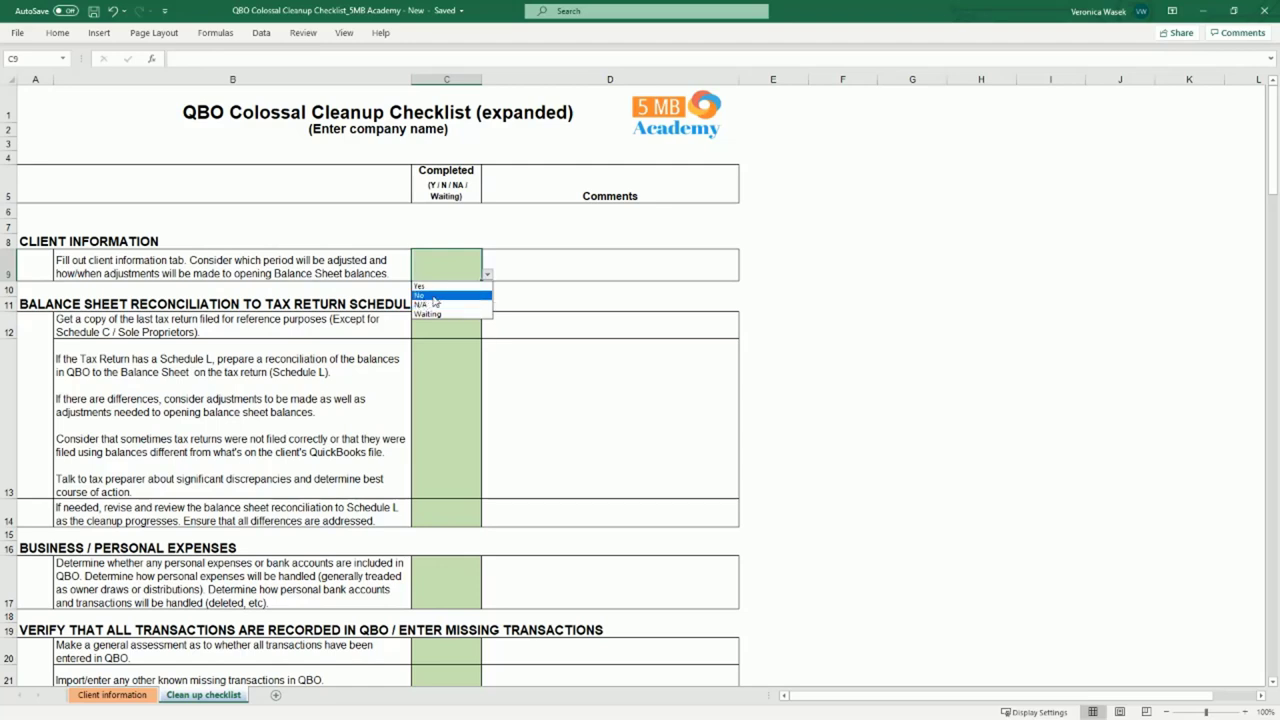
left_click(453, 296)
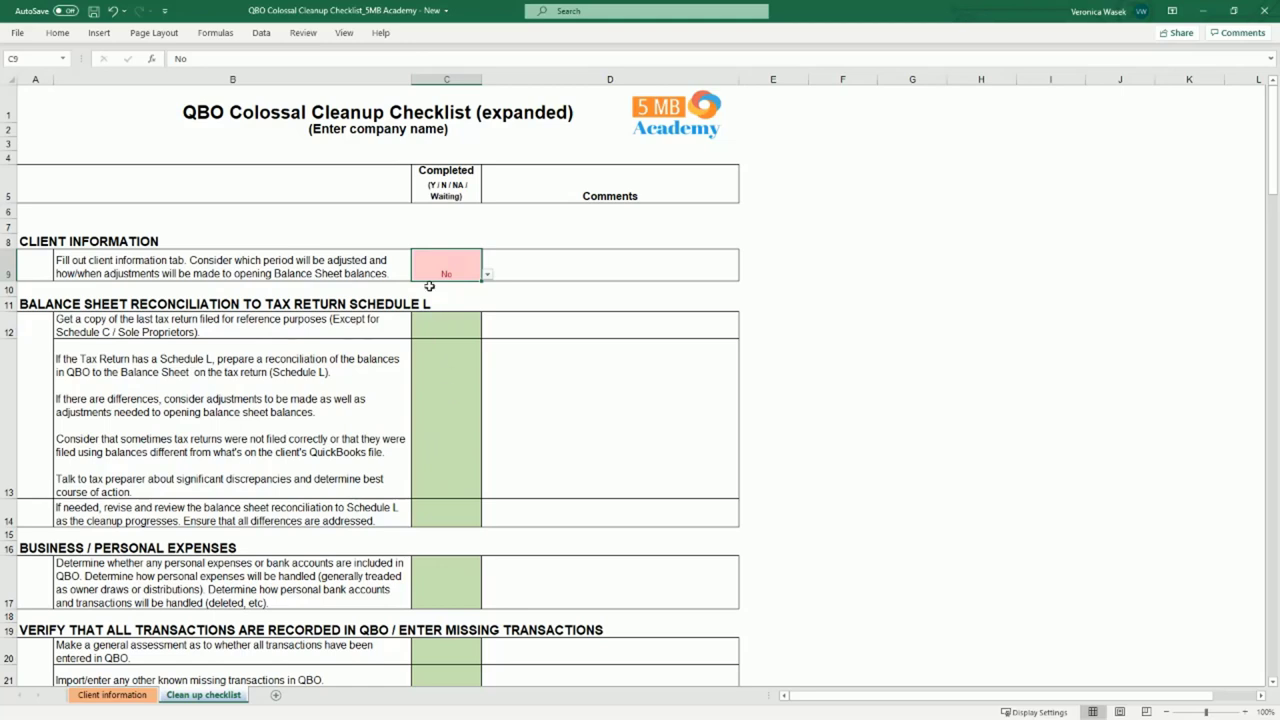
left_click(489, 280)
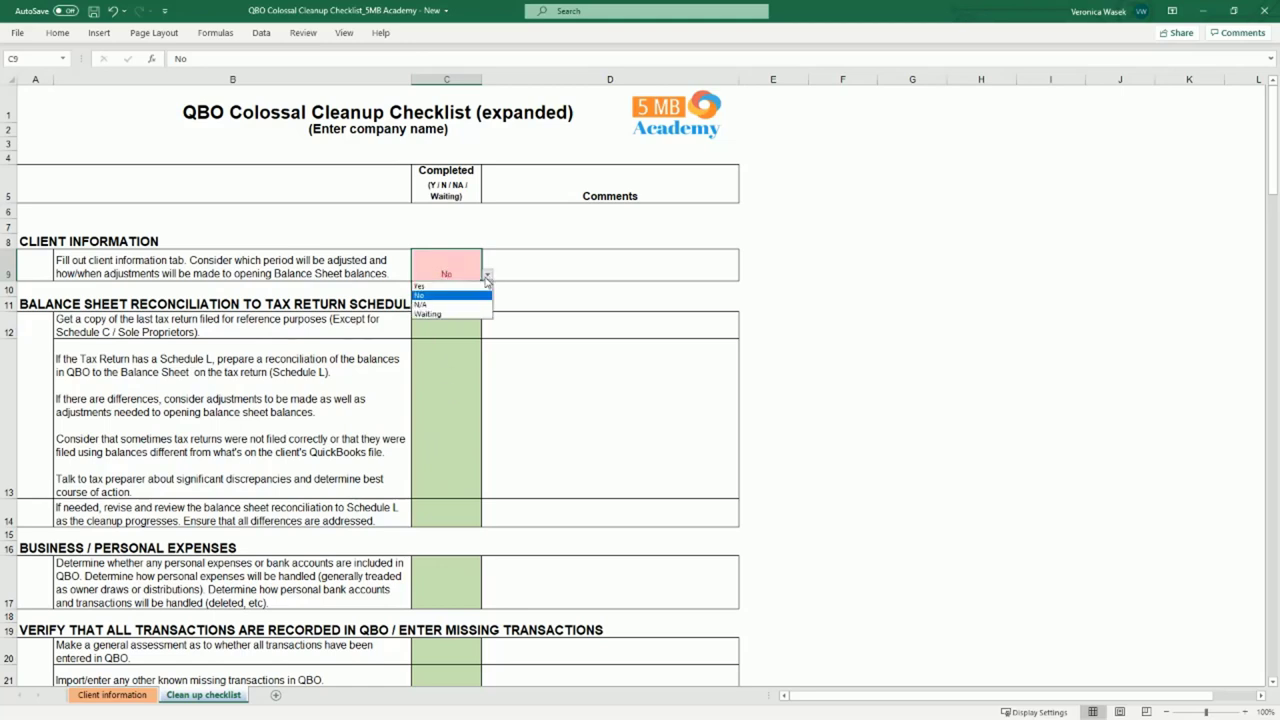
left_click(462, 308)
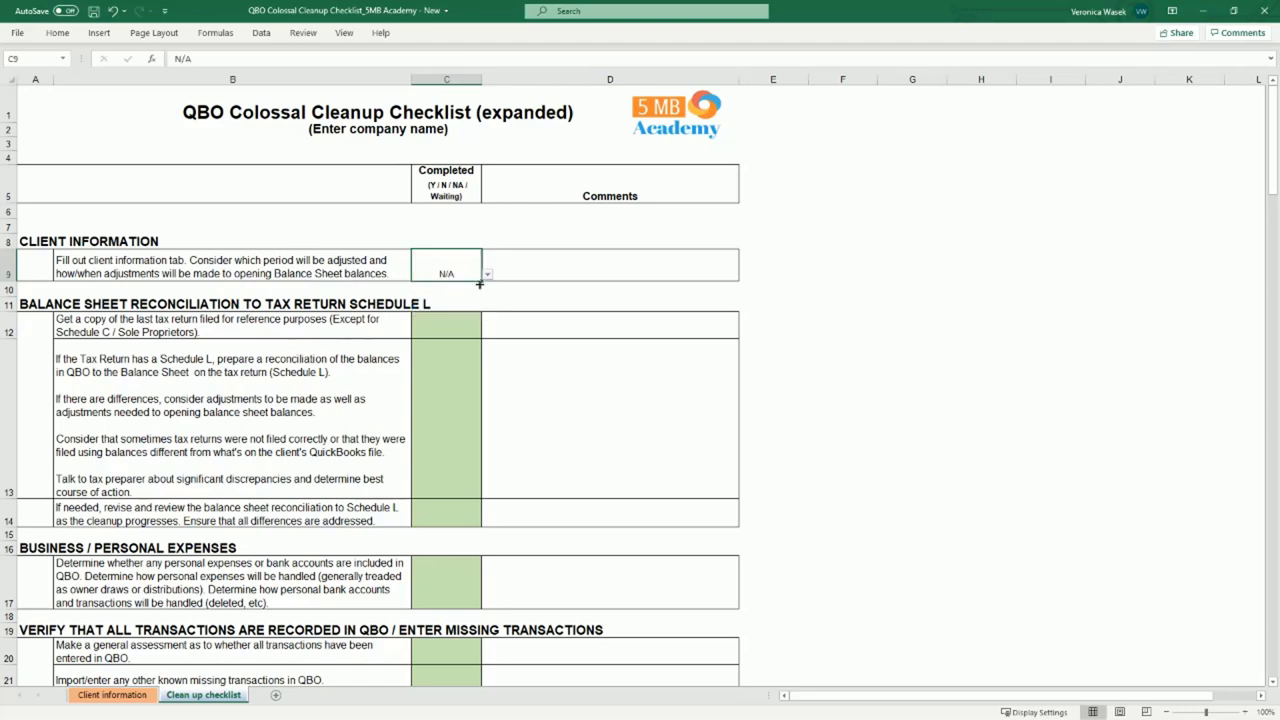
- Set the Completed status of the client information task in row 9 to Waiting and select its comments cell
left_click(487, 274)
left_click(466, 314)
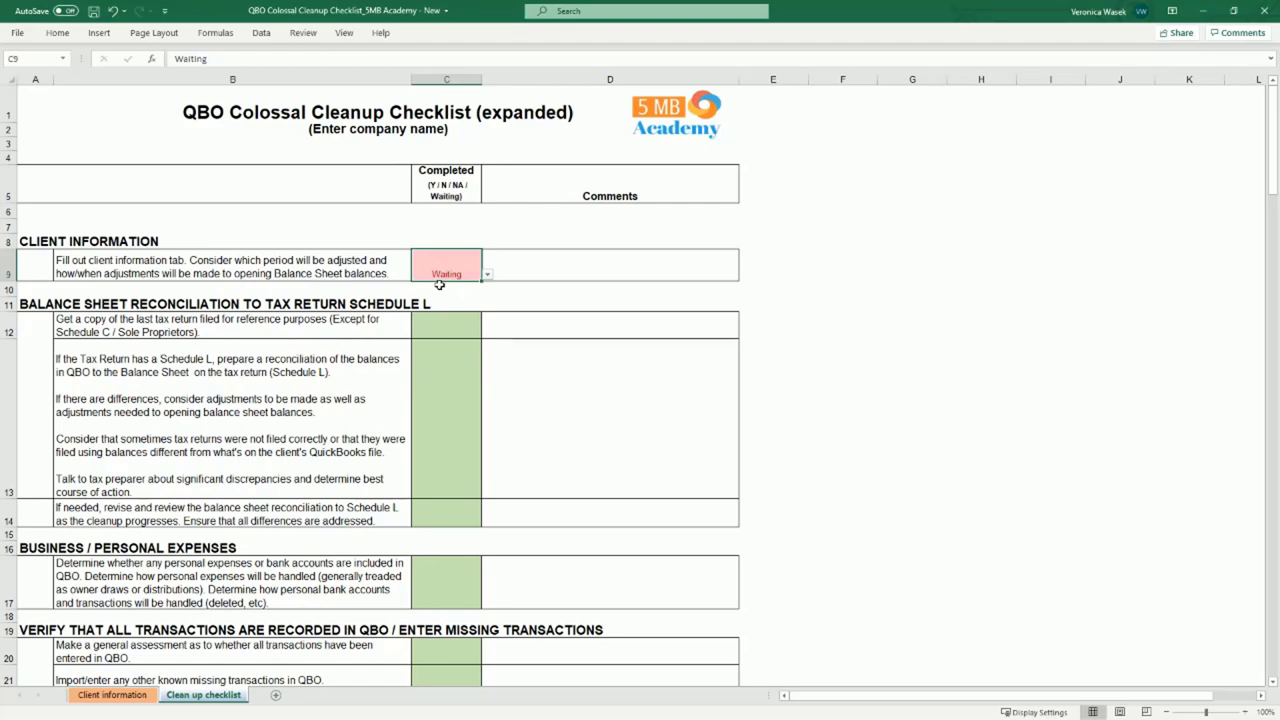
left_click(551, 262)
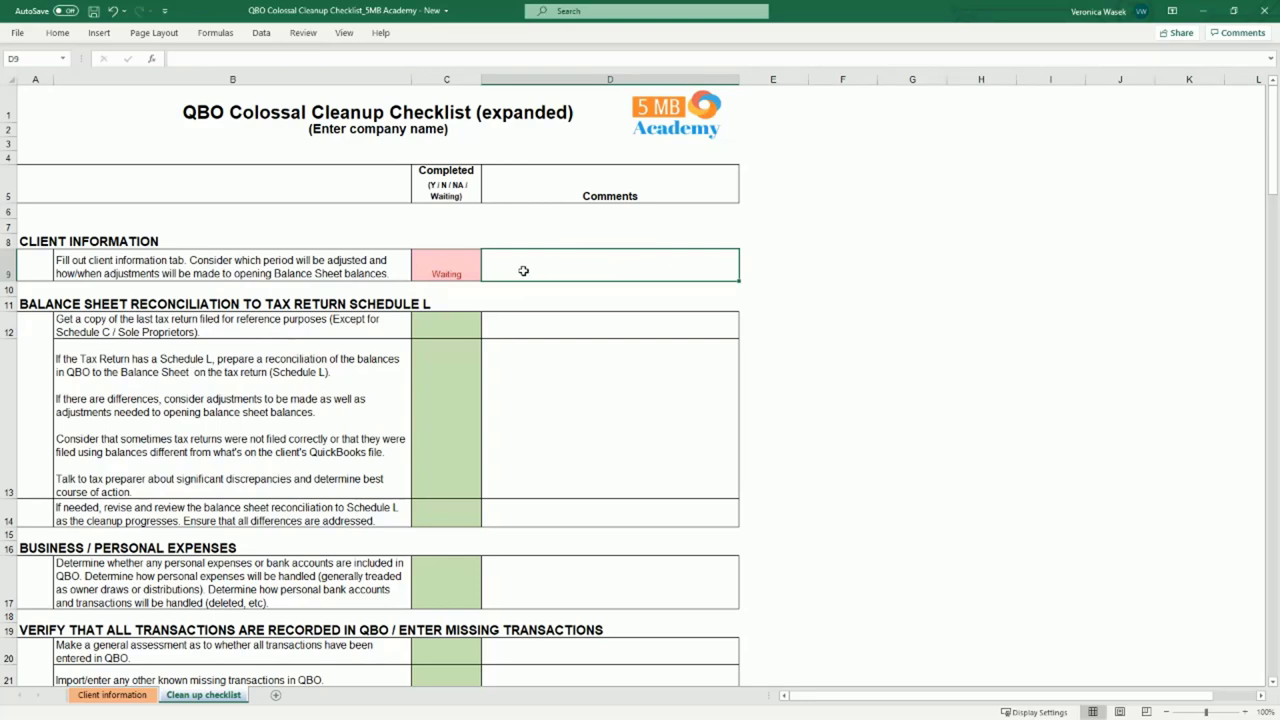
- Review the checklist's CLIENT INFORMATION section, consult the Client information sheet it refers to, and return to the checklist
left_click(148, 240)
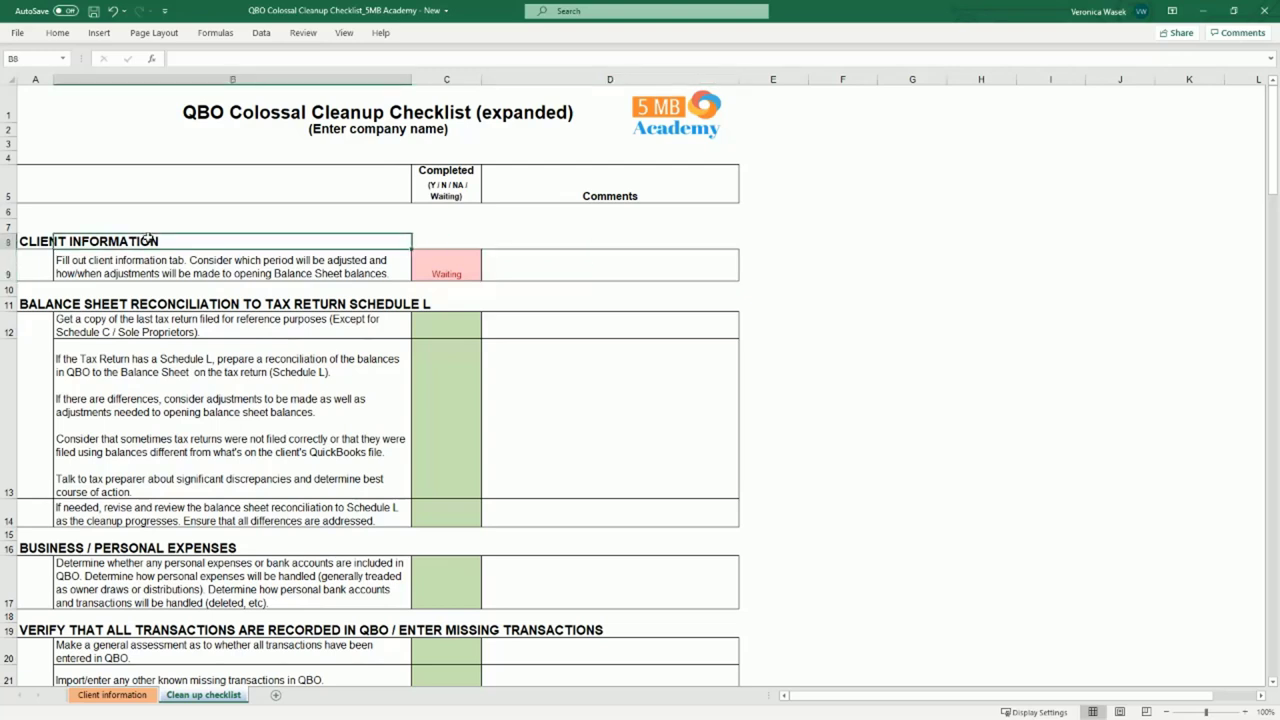
left_click(38, 239)
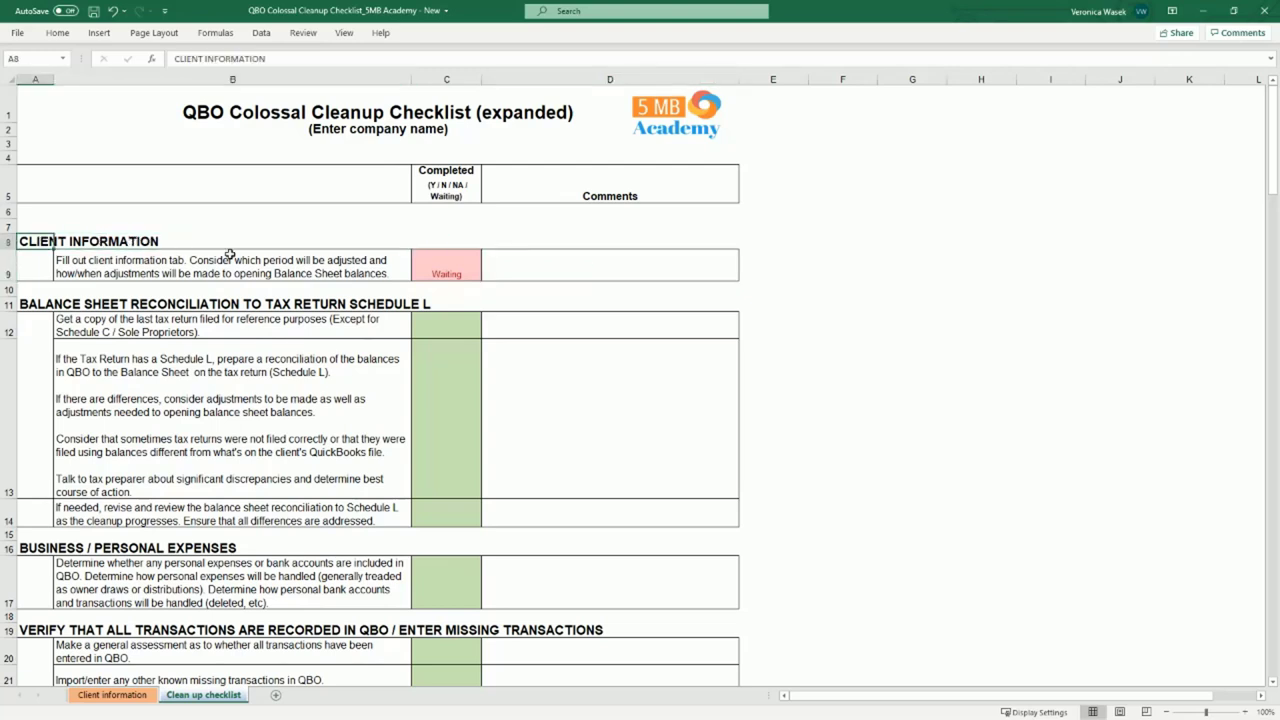
left_click(110, 695)
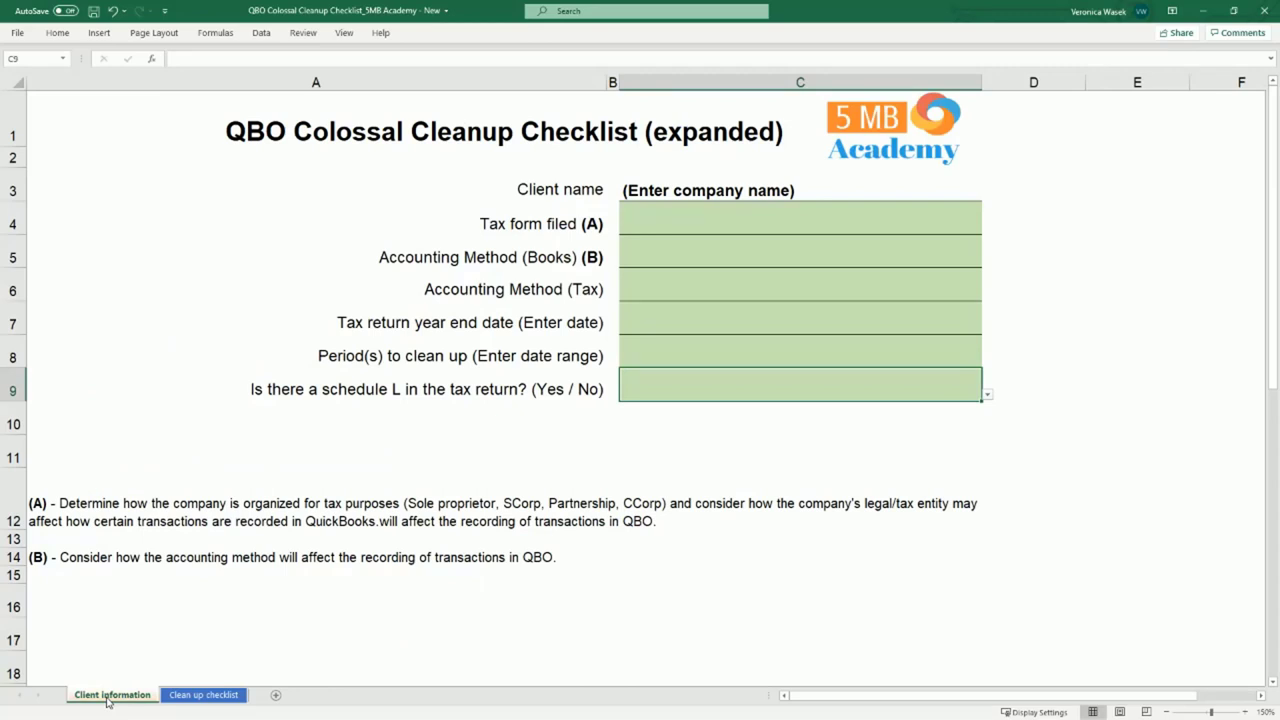
key("ctrl+Page_Down")
- Review the checklist sections on balance sheet reconciliation to Schedule L, business / personal expenses, and verifying or entering missing transactions
left_click(33, 303)
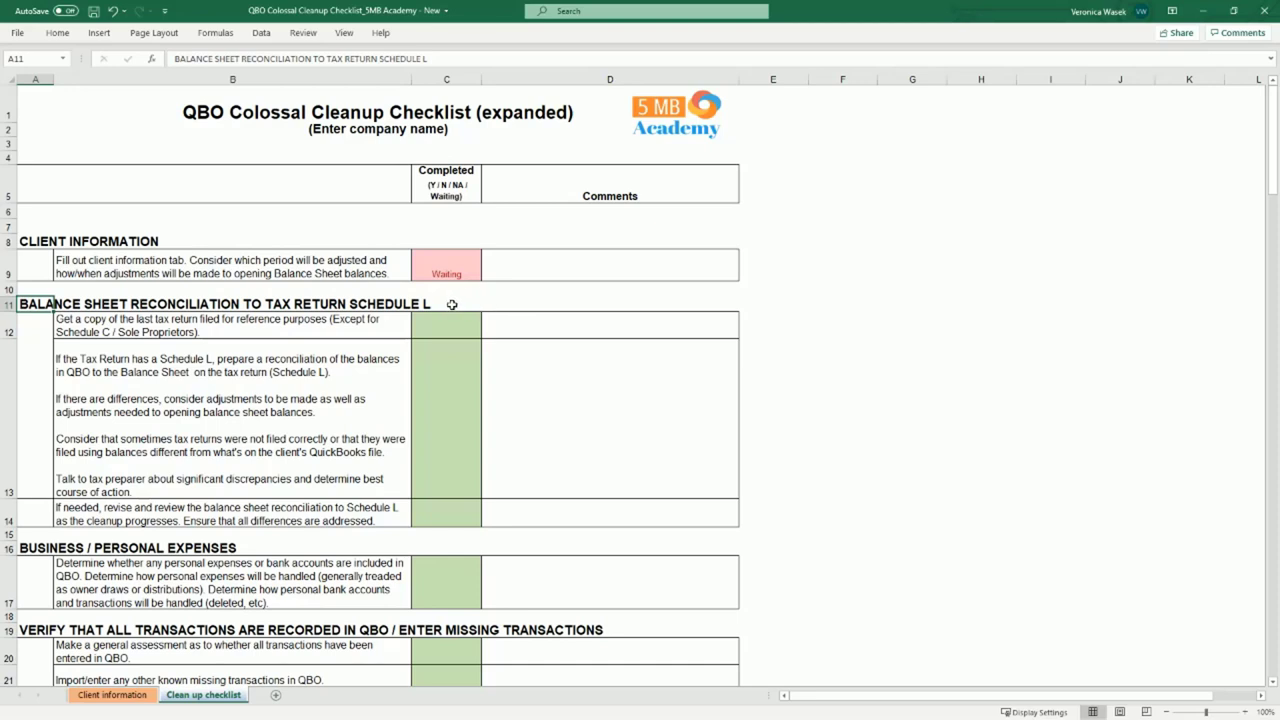
left_click(389, 332)
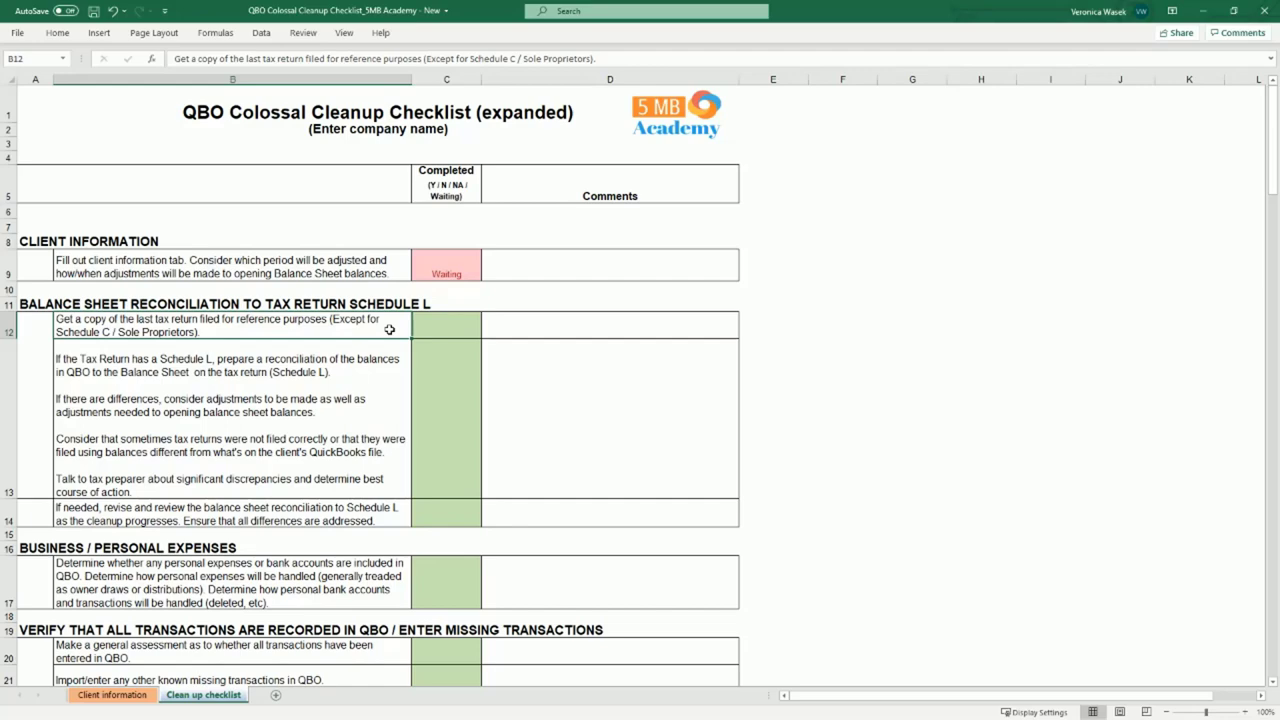
scroll(389, 330, "down", 2)
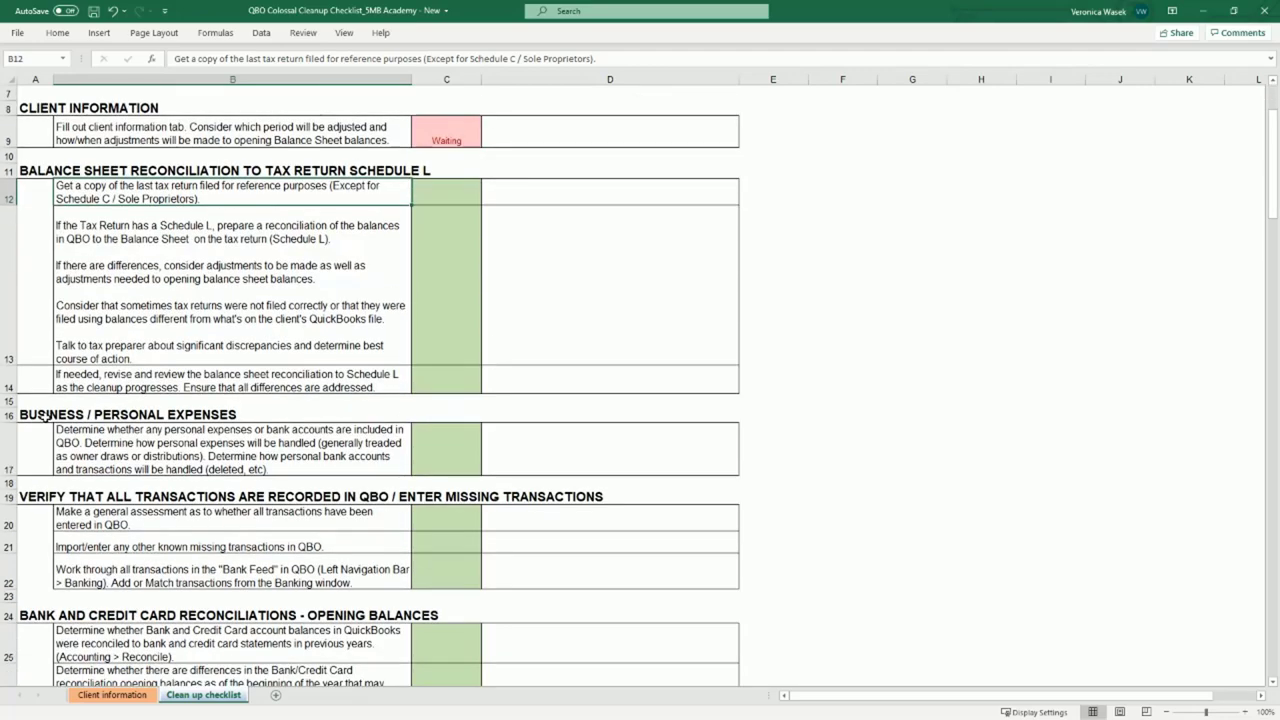
left_click(45, 418)
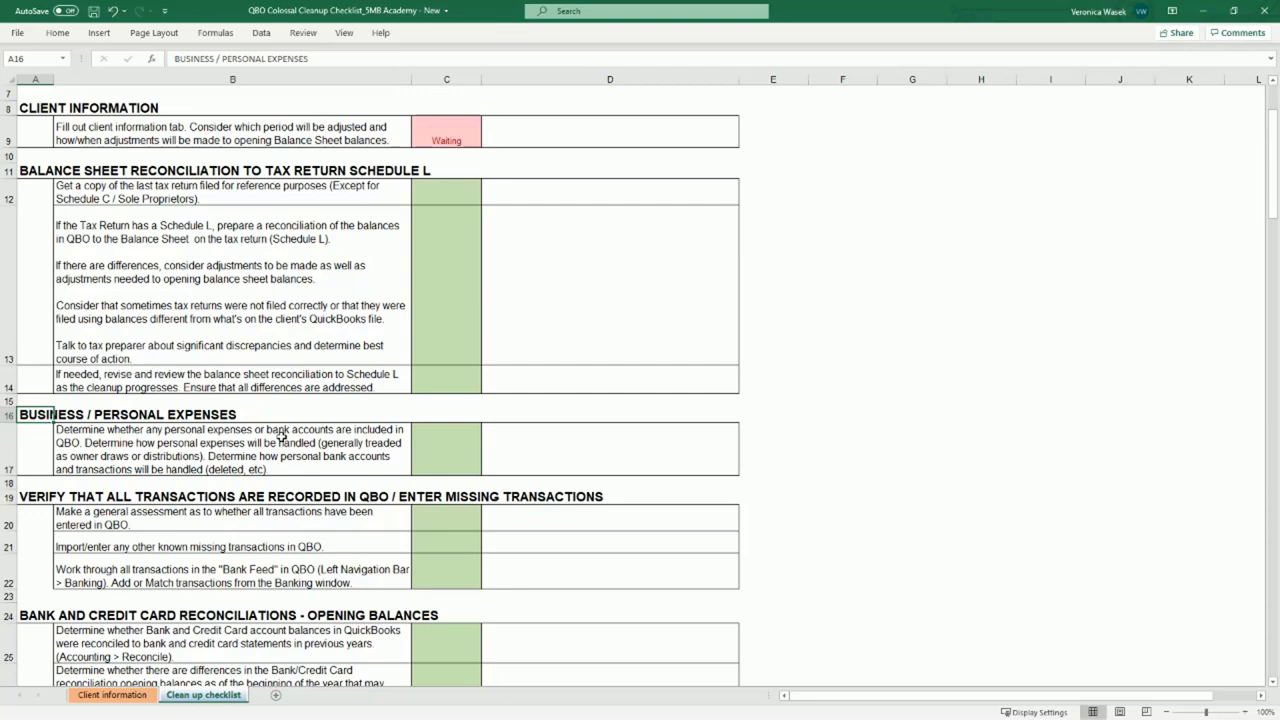
left_click(30, 497)
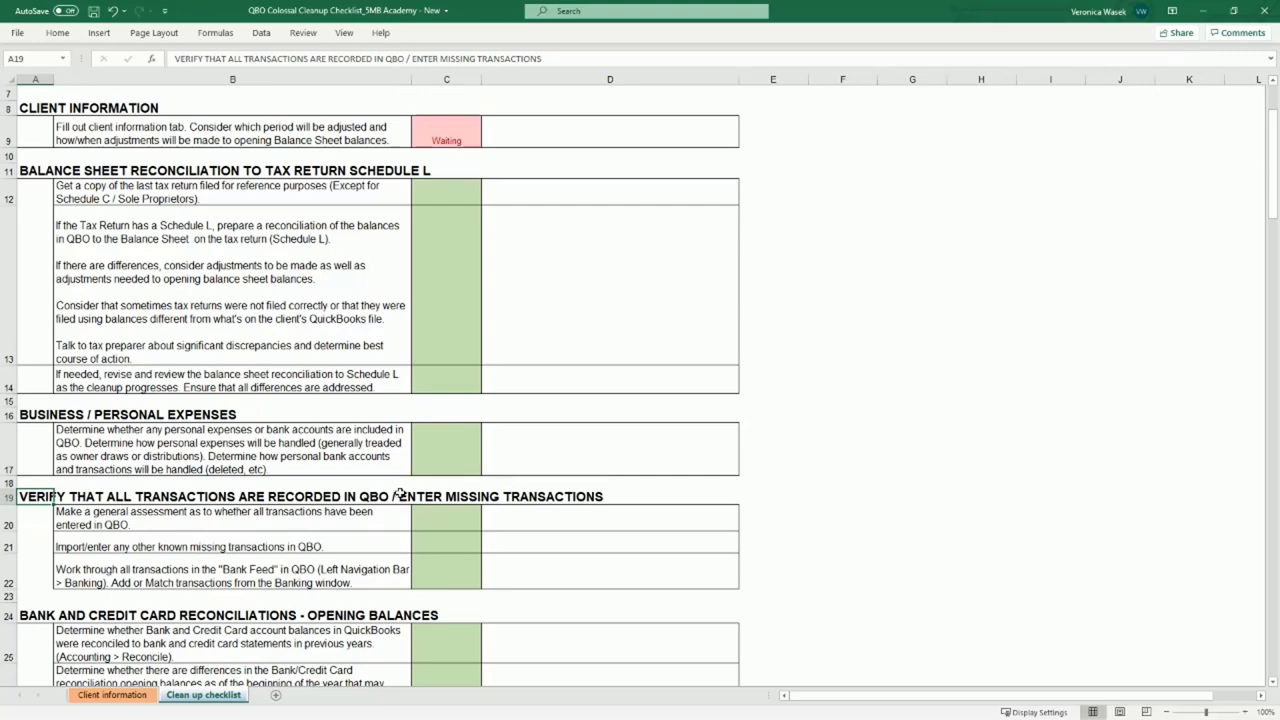
- Examine the bank and credit card reconciliation sections for opening balances and the periods being cleaned up, including old uncleared items
scroll(398, 492, "down", 5)
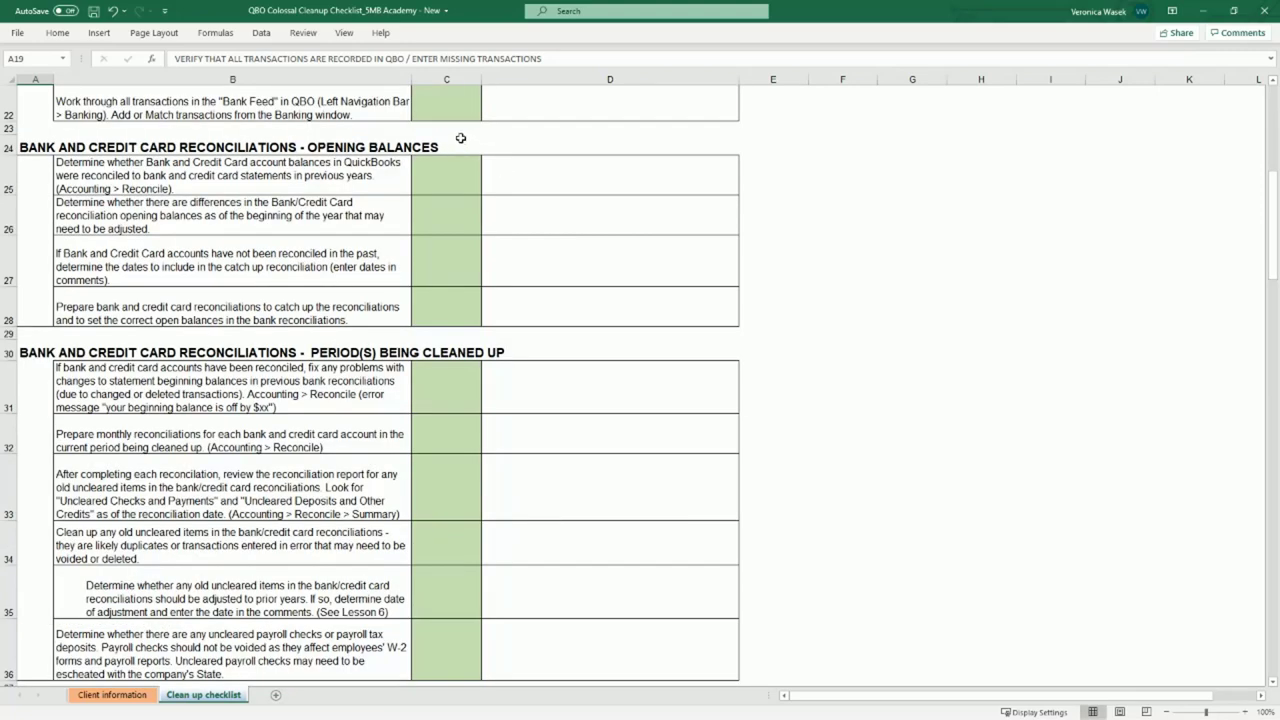
left_click(28, 147)
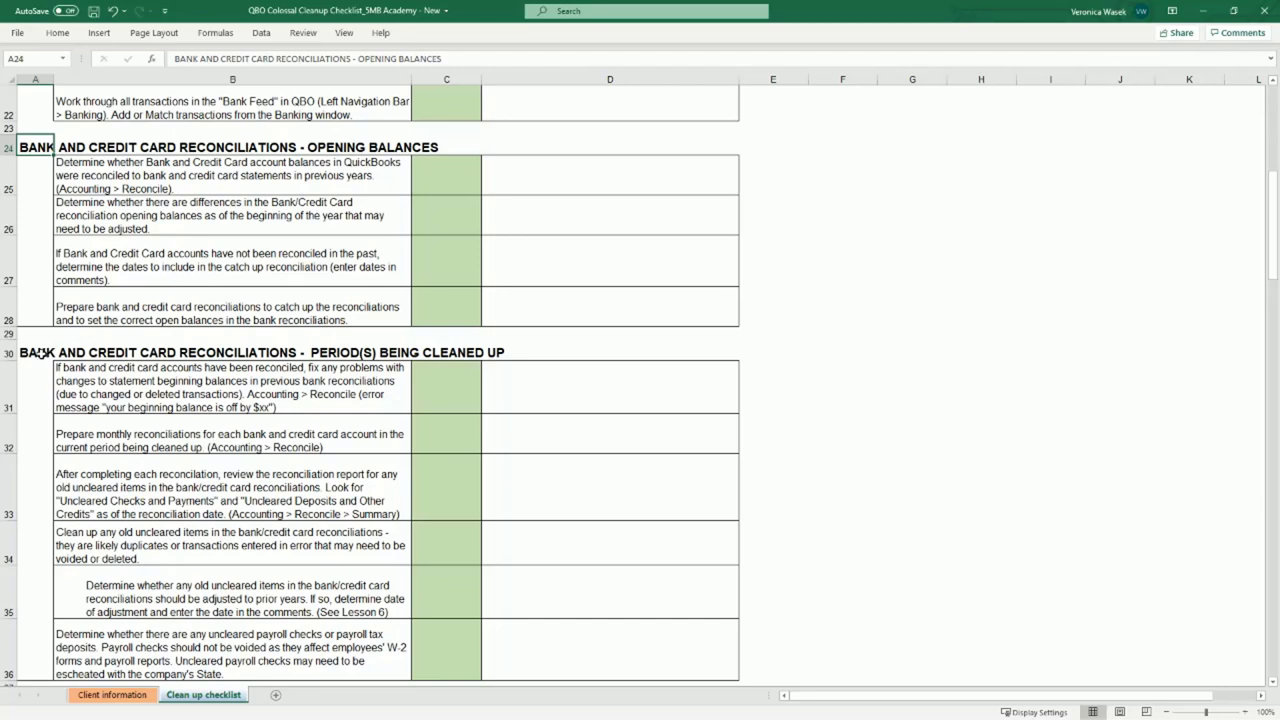
left_click(38, 352)
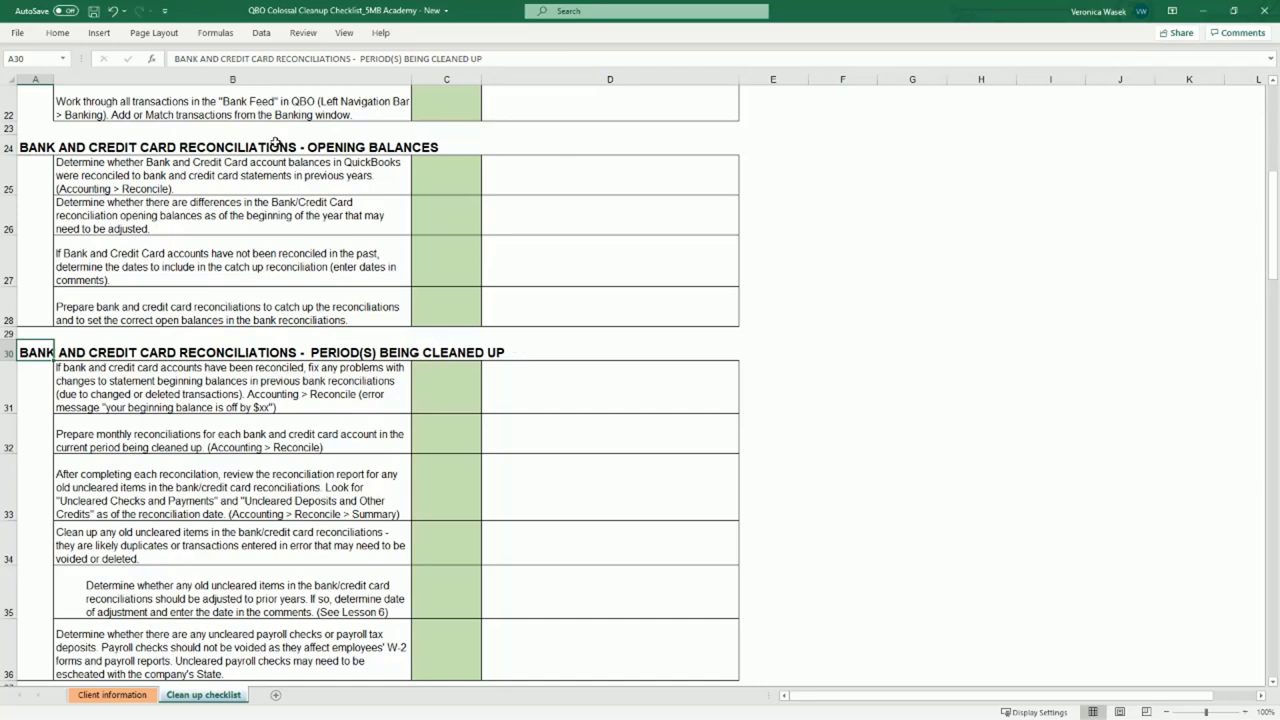
left_click_drag(41, 143, 119, 296)
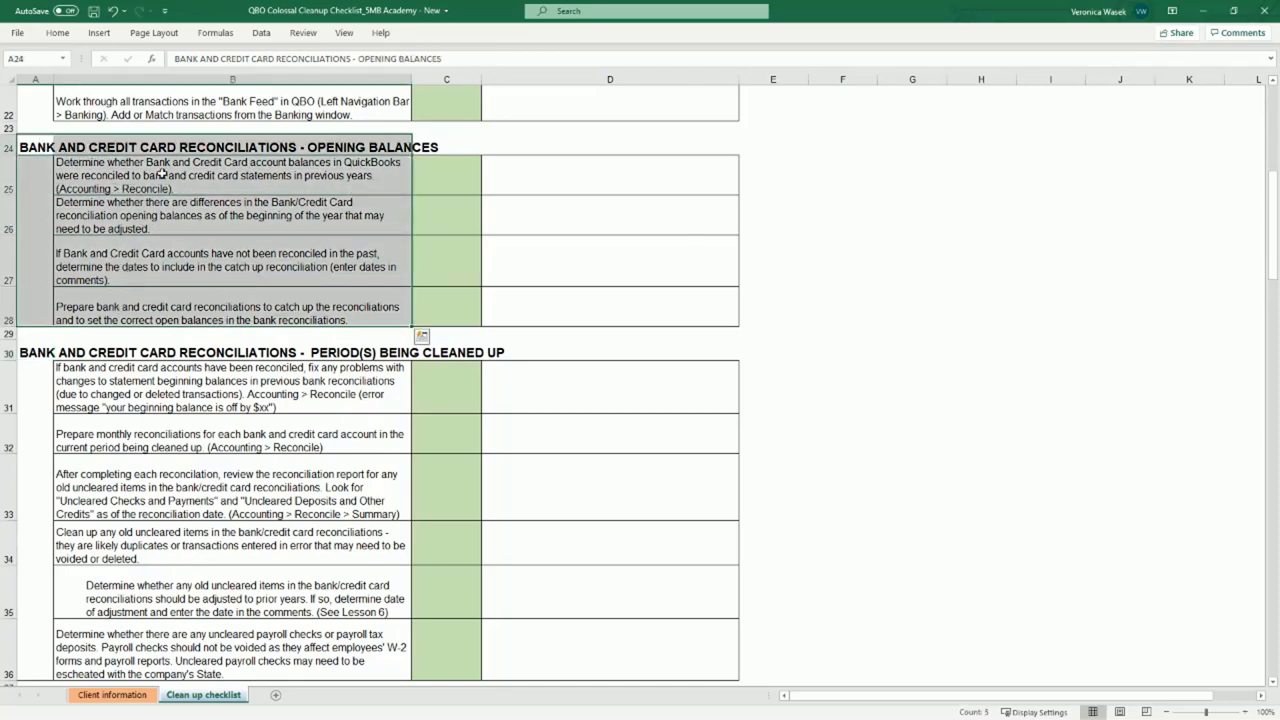
left_click(160, 172)
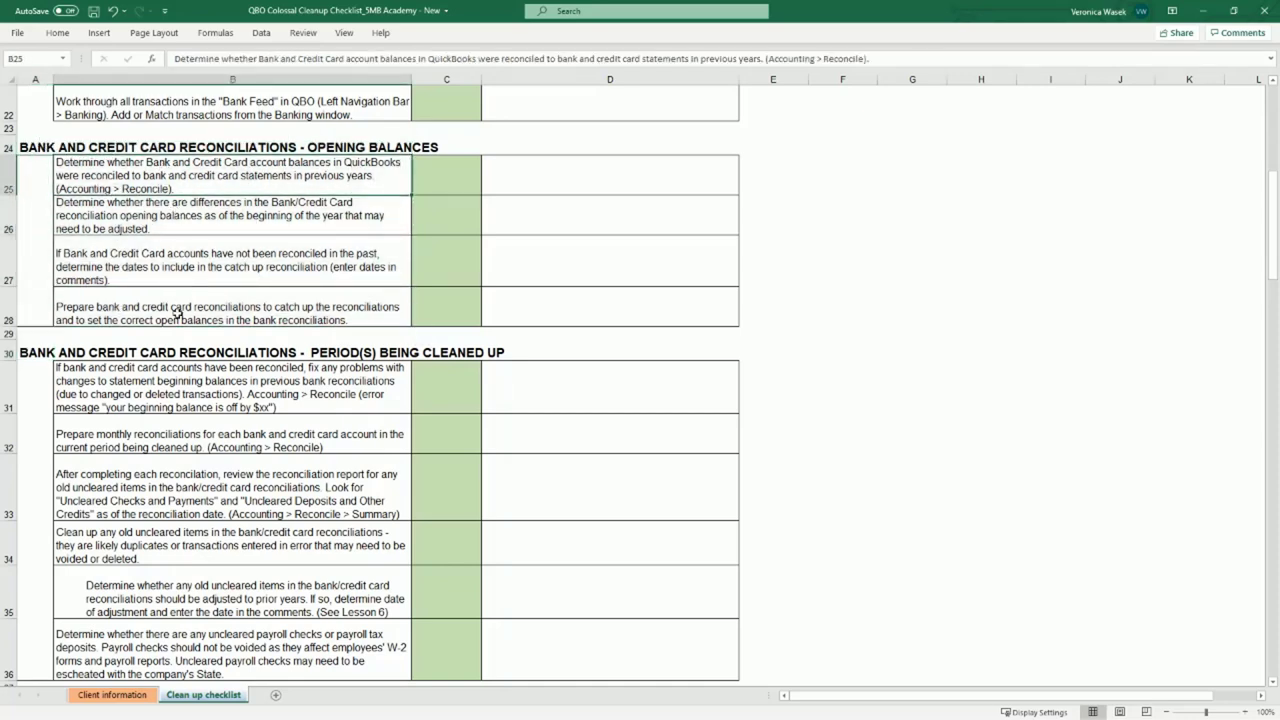
left_click(268, 544)
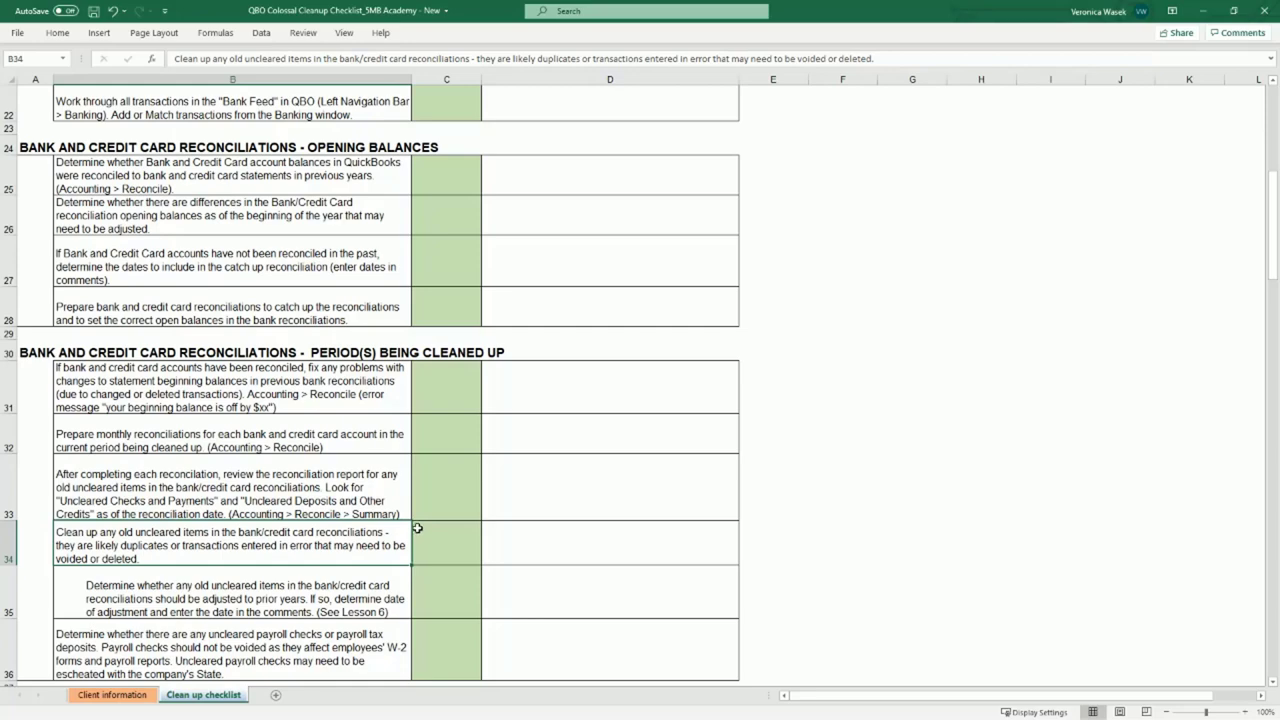
scroll(442, 501, "down", 4)
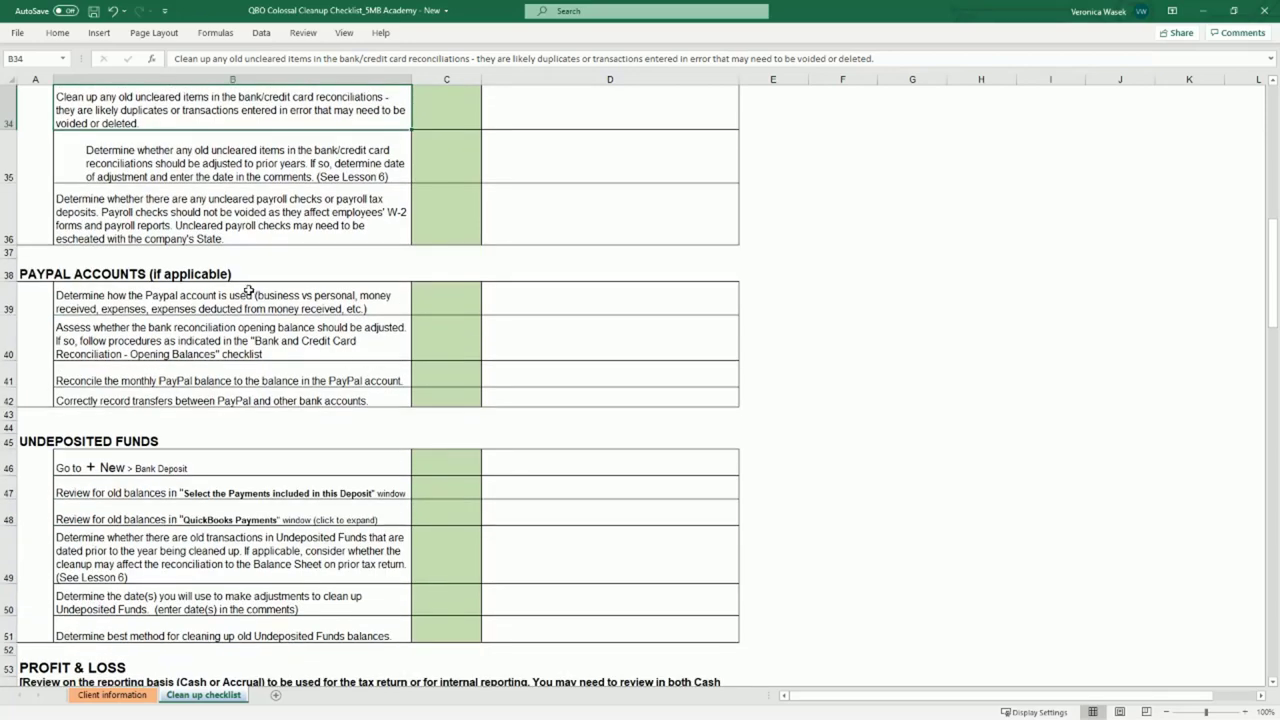